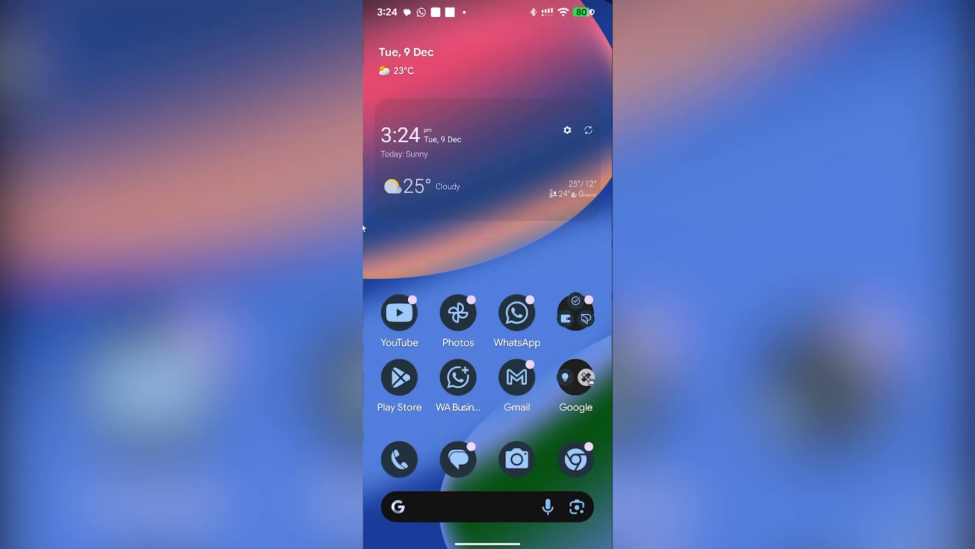
Launch Chrome briefly, then return to the home screen and show all installed apps.
click(576, 458)
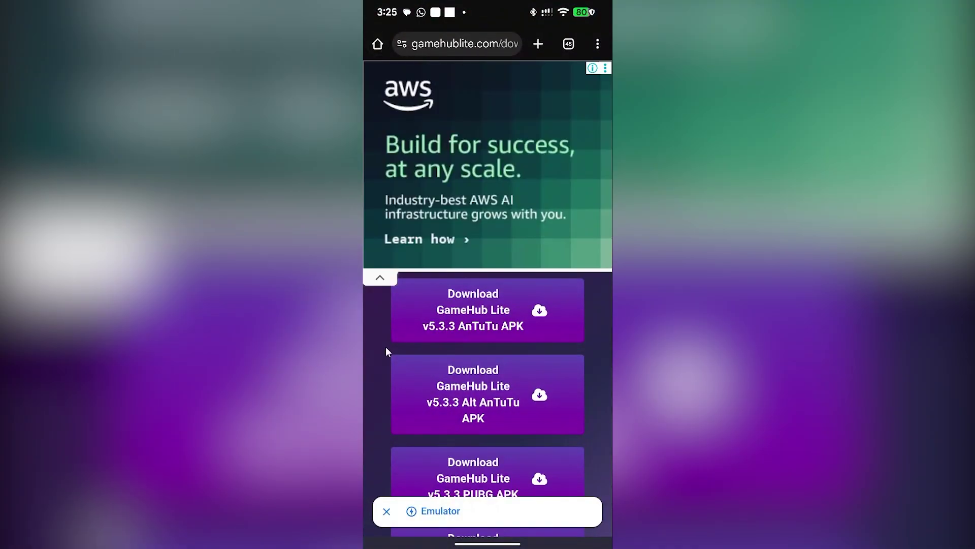
scroll(386, 347, down, 2)
scroll(396, 338, up, 5)
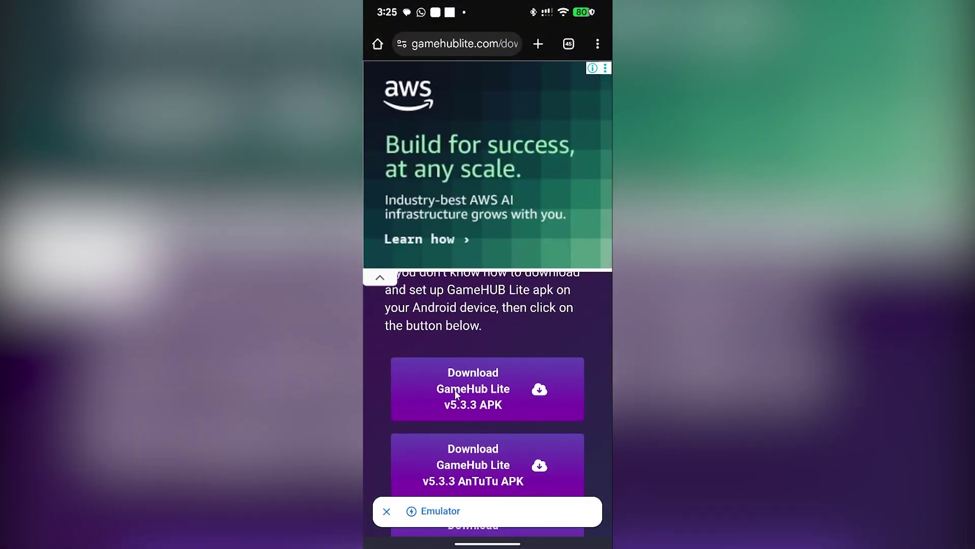
key(Home)
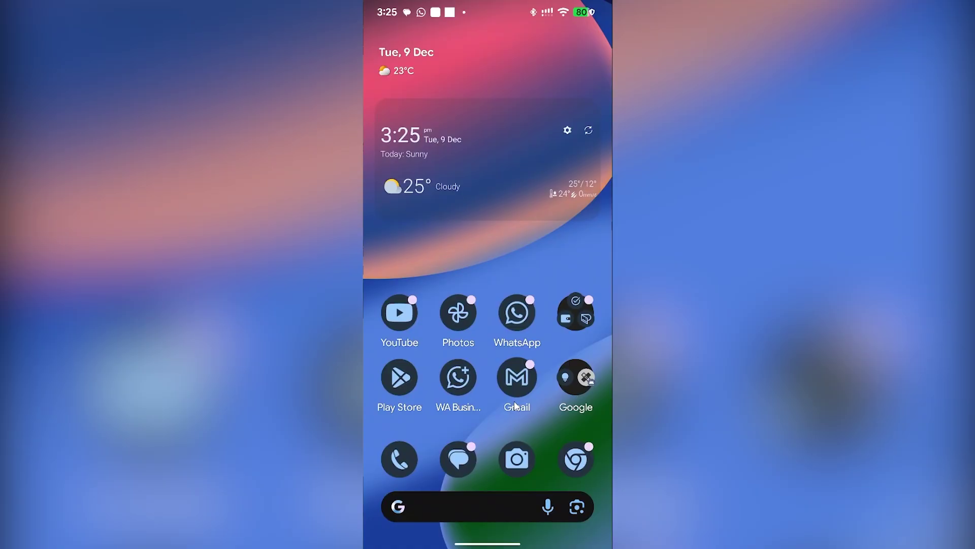
drag(503, 405, 507, 181)
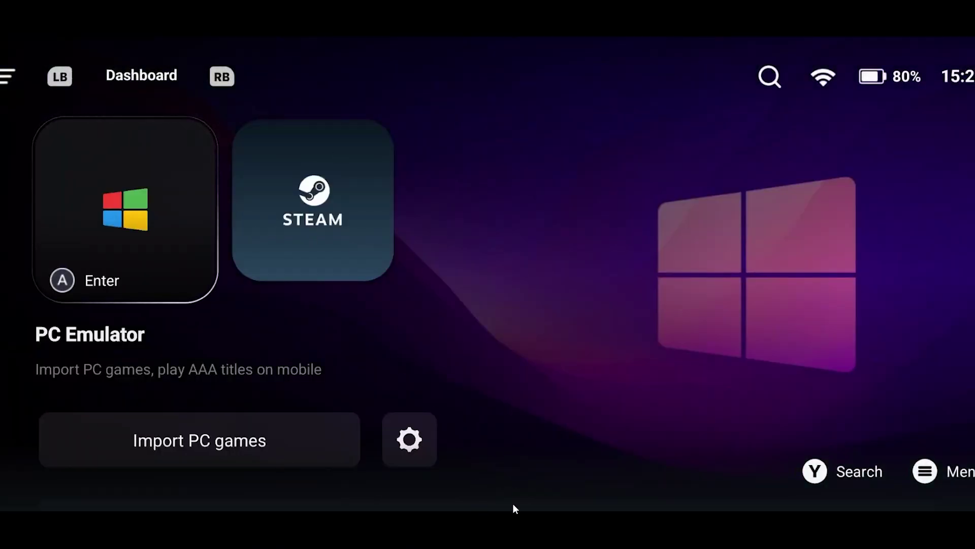
scroll(513, 503, down, 5)
scroll(519, 450, down, 5)
Leave GameHub Lite, reopen Chrome and run a Google search for 'steam'.
key(super)
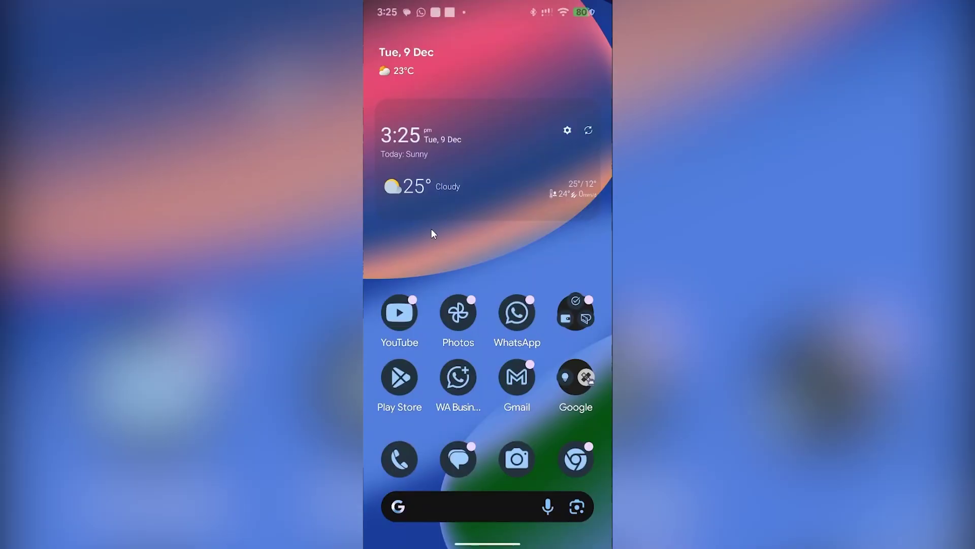
click(584, 463)
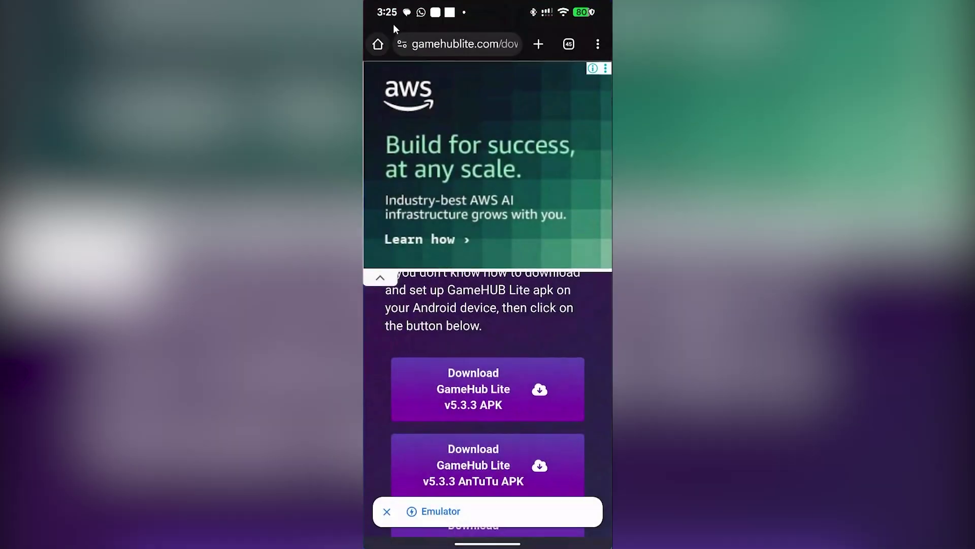
click(393, 23)
text(steam)
key(Return)
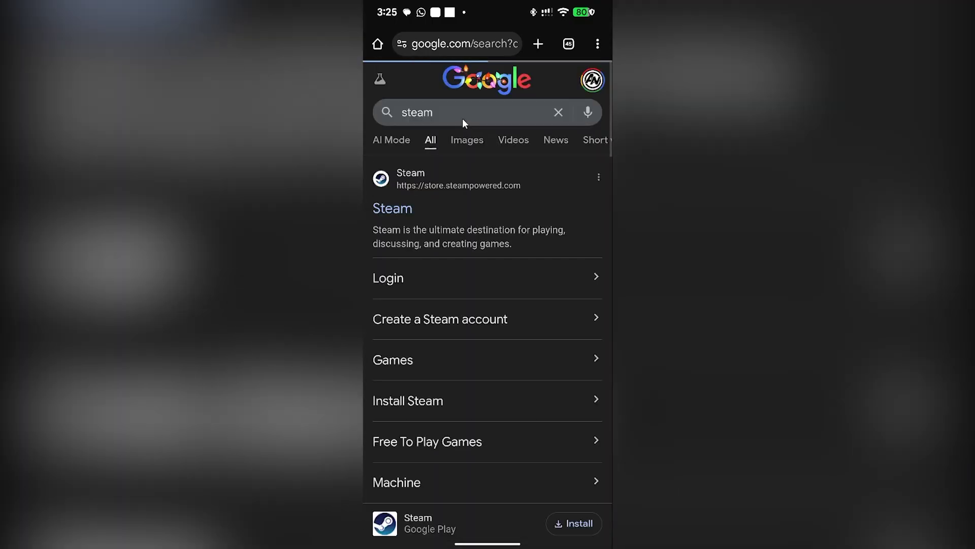
Go to the official Steam store site from the results, then open and close its menu.
click(392, 207)
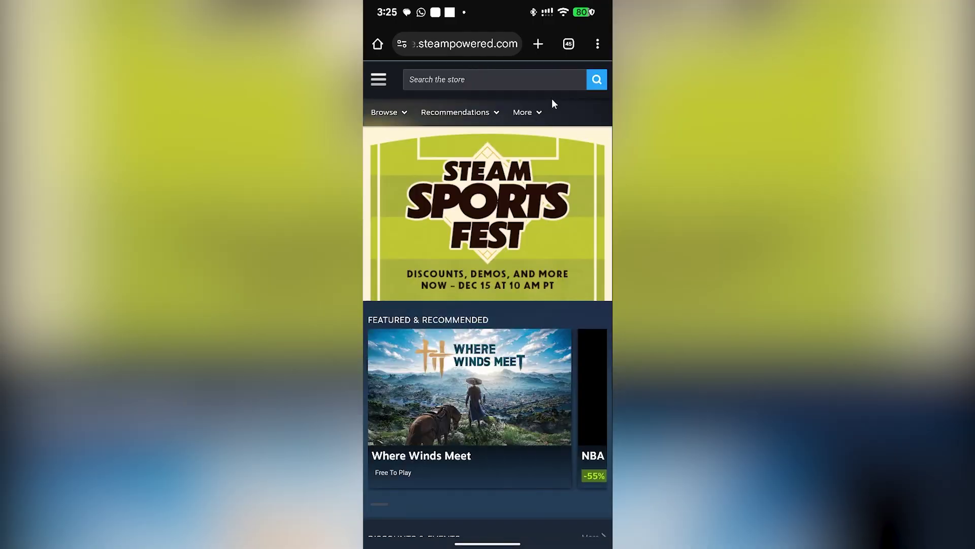
click(380, 80)
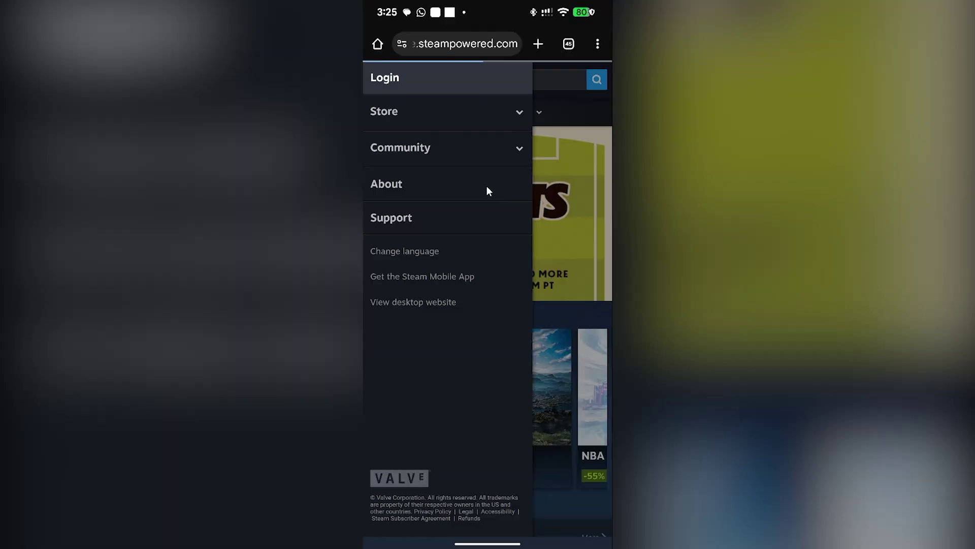
key(Escape)
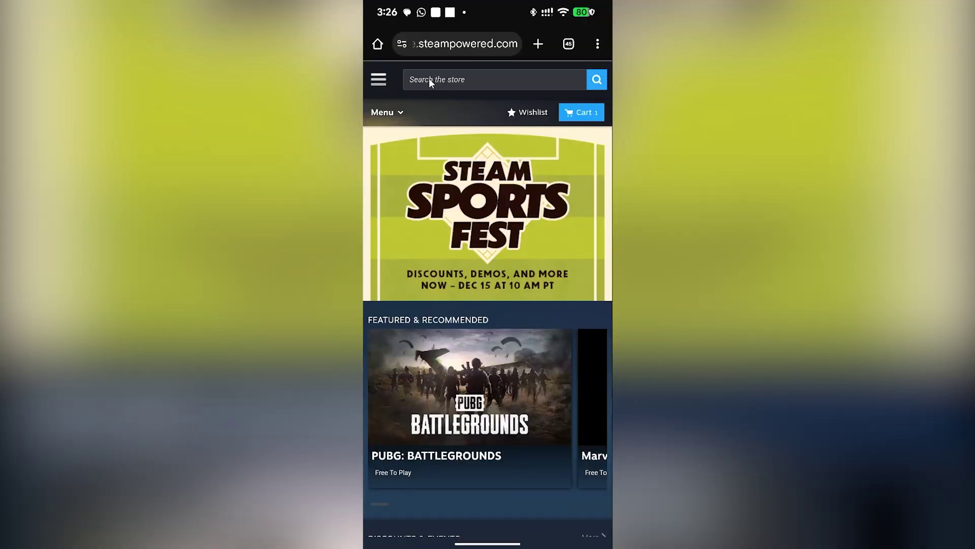
Find The Sims 4 in the Steam store and add it free to the library.
click(447, 80)
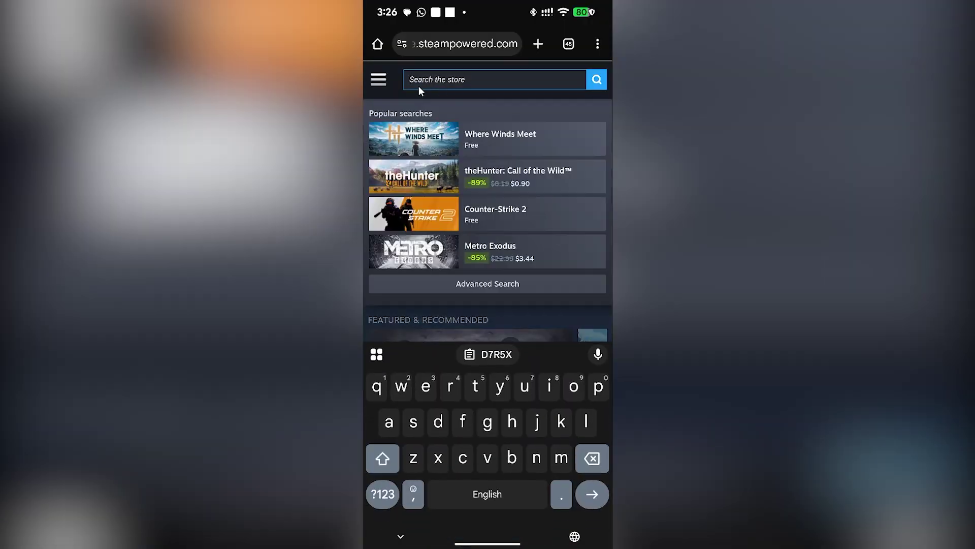
text(Sims 4)
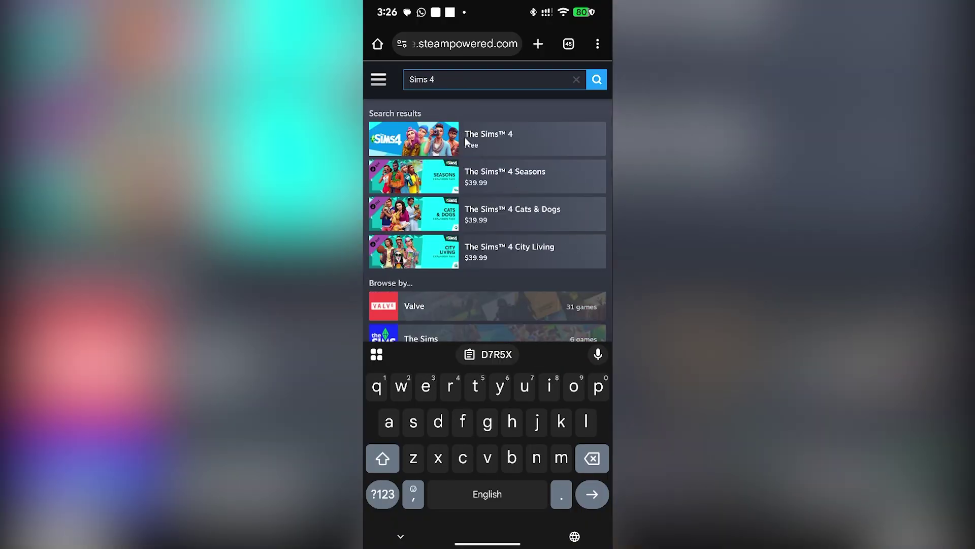
click(484, 145)
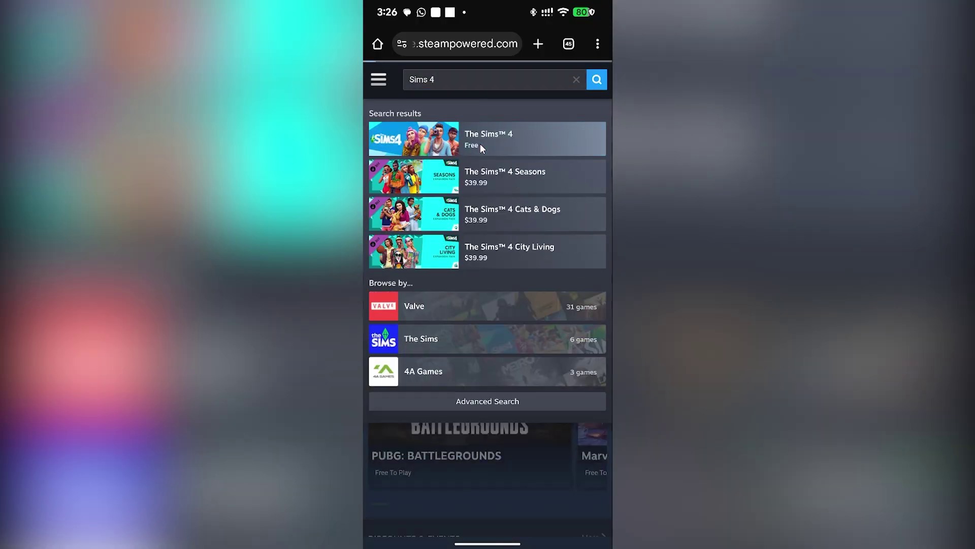
scroll(500, 372, down, 8)
scroll(495, 359, down, 3)
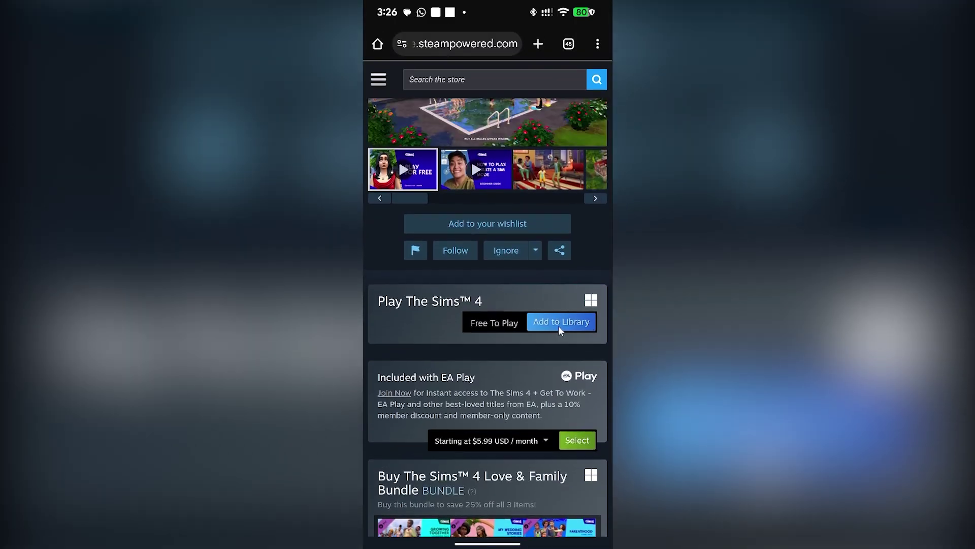
click(562, 321)
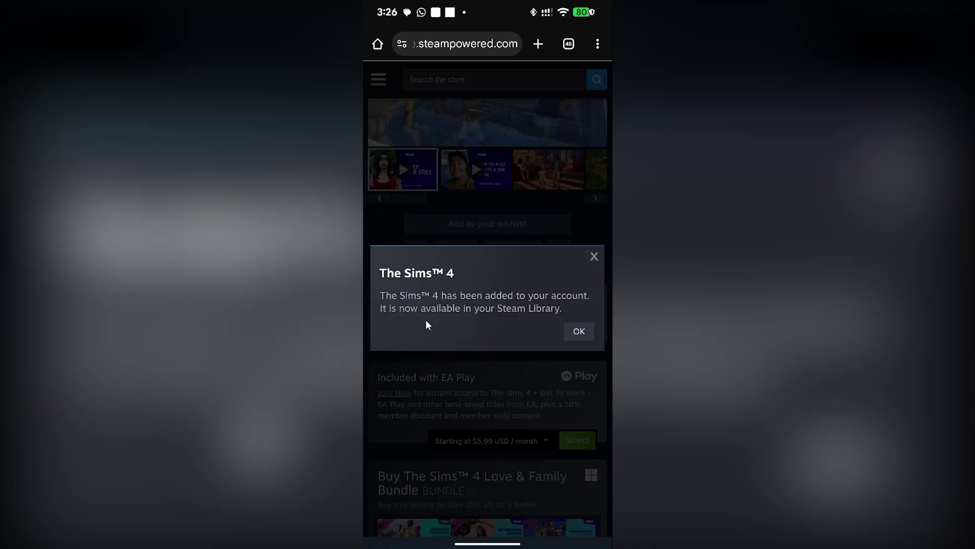
click(580, 331)
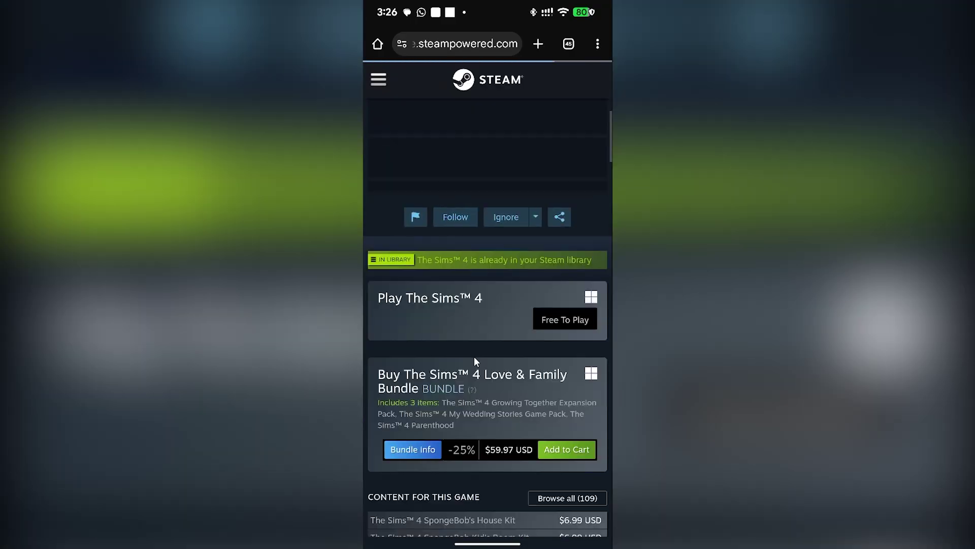
Return home, launch GameHub Lite and open its Steam dashboard section.
drag(486, 543, 498, 115)
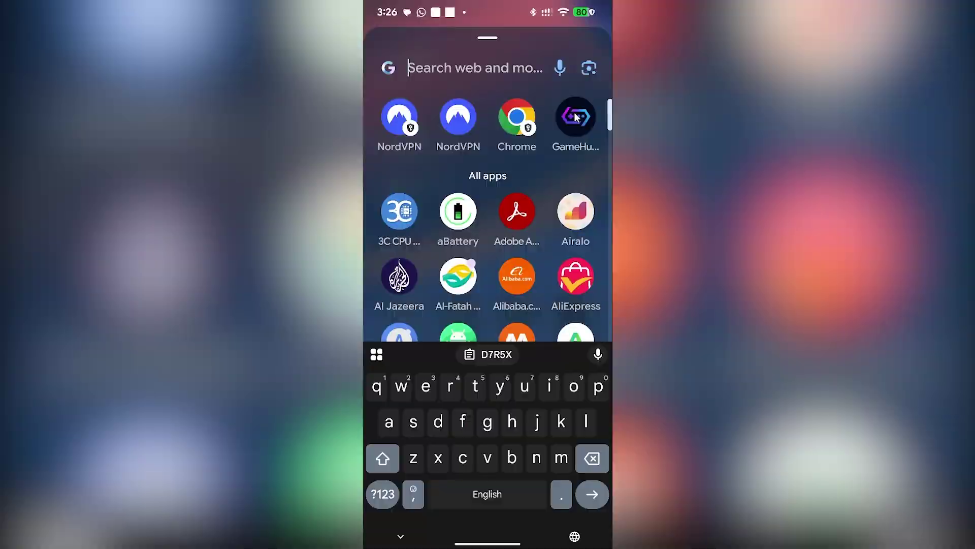
click(577, 116)
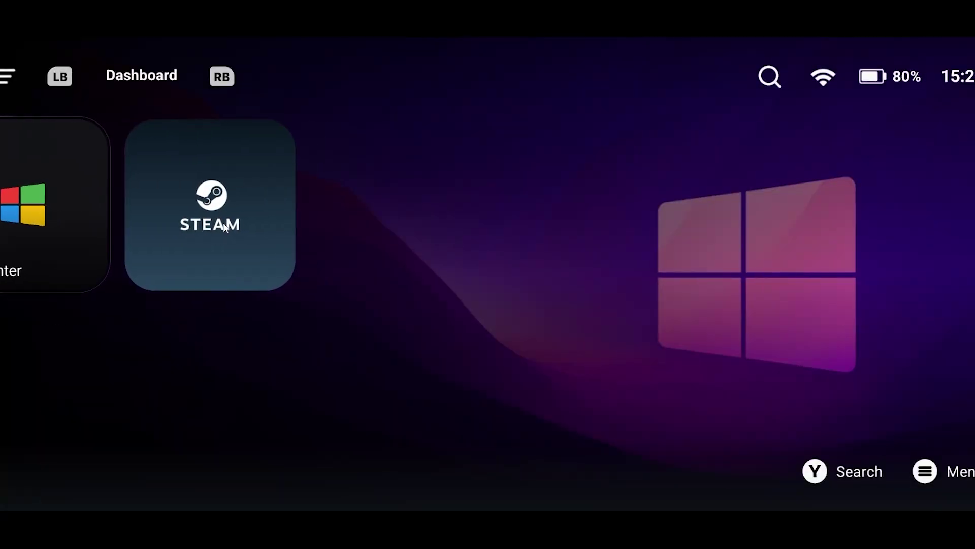
click(223, 223)
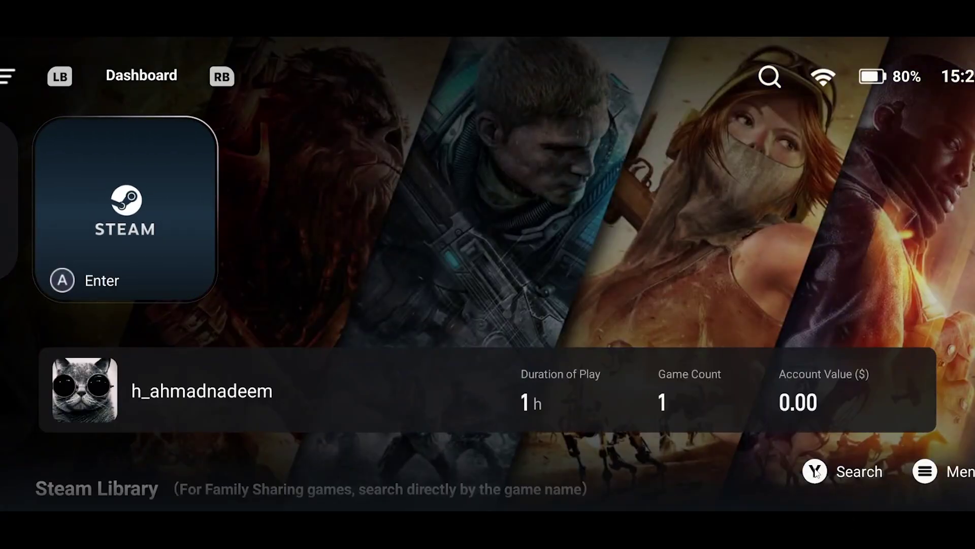
Search GameHub Lite's Steam games for 'Sims 4' and open The Sims 4 page.
click(815, 471)
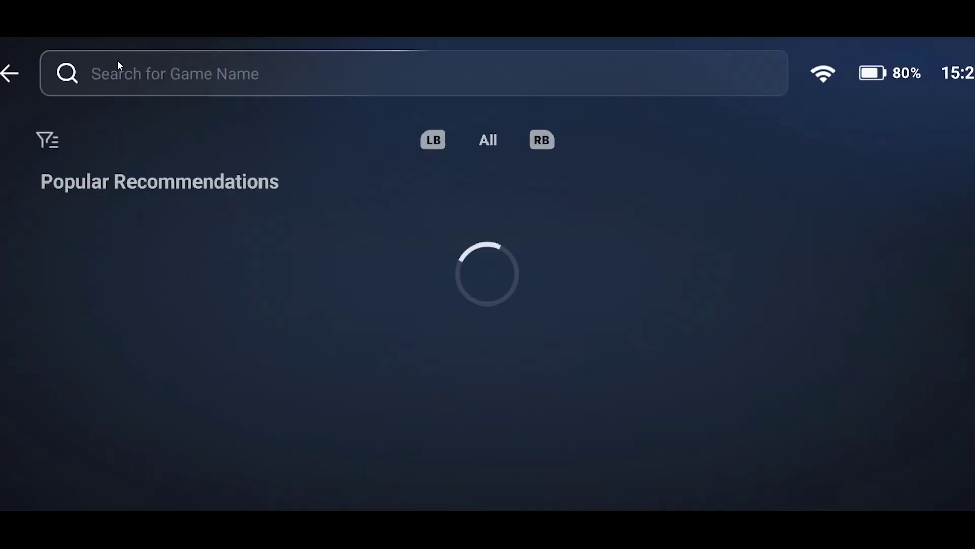
click(125, 69)
text(si)
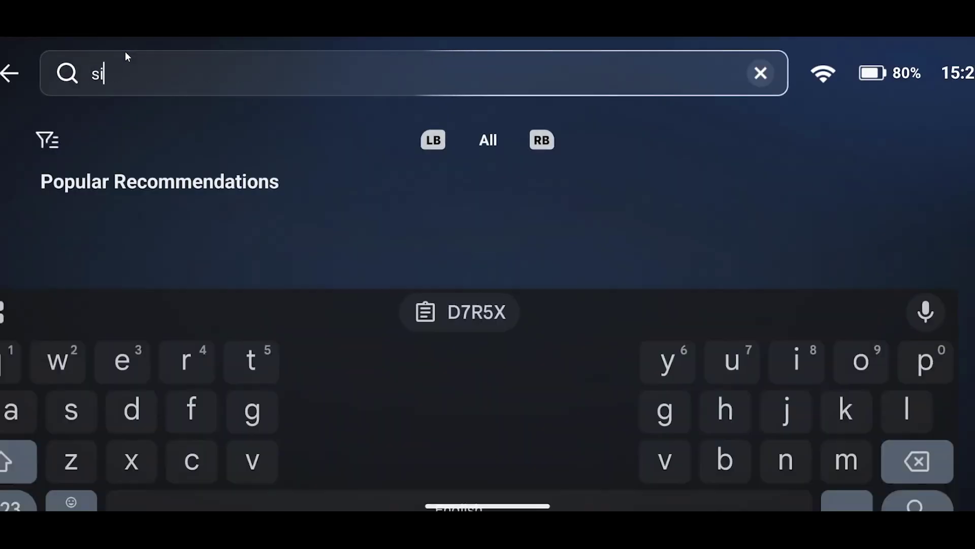
text(ms 4)
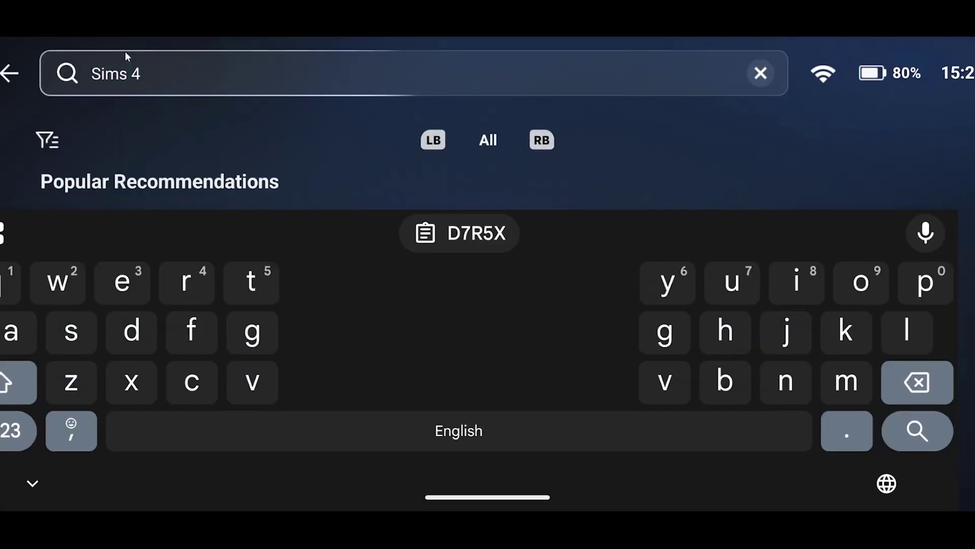
click(916, 430)
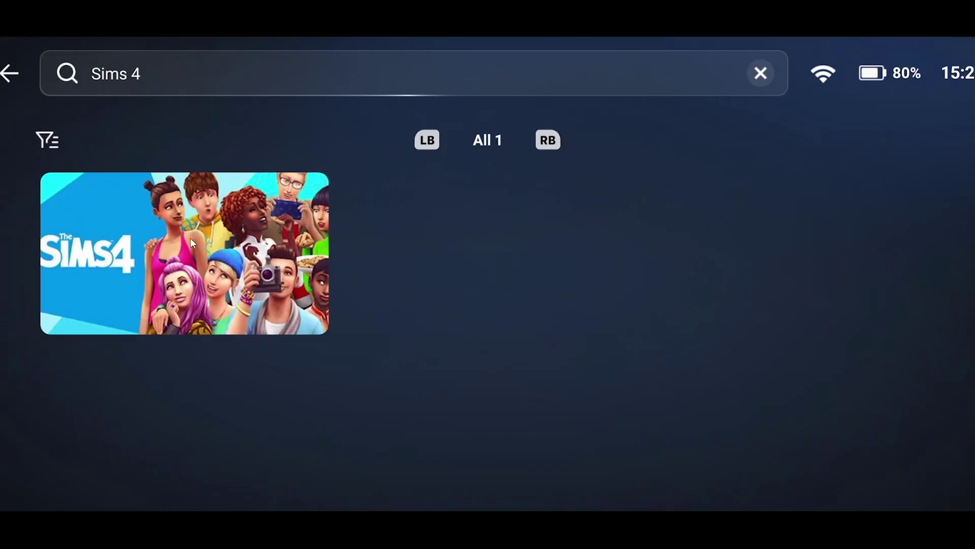
click(155, 251)
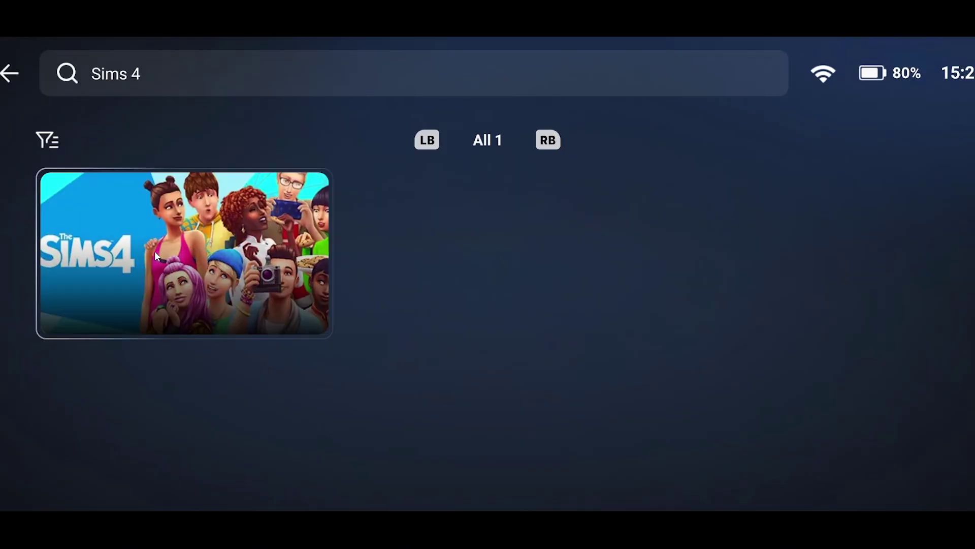
click(181, 240)
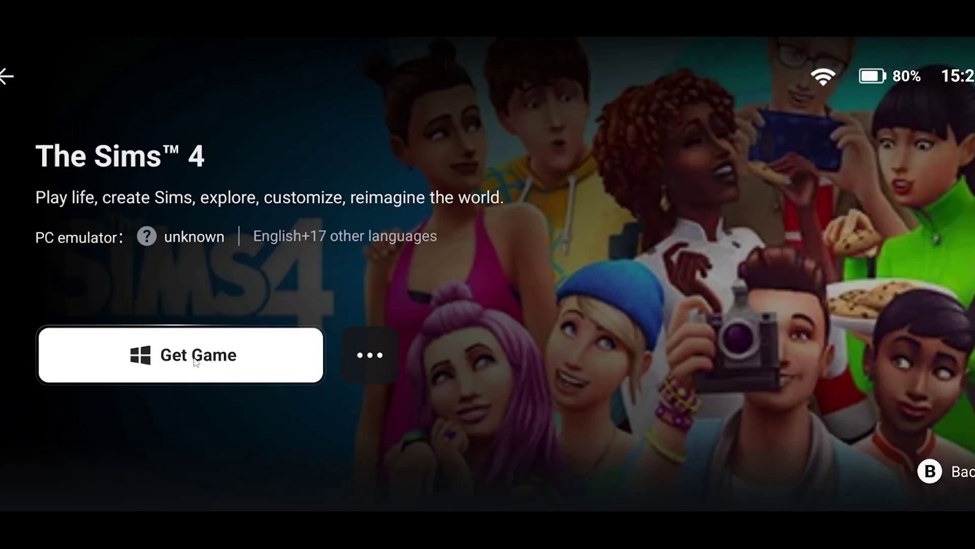
click(194, 356)
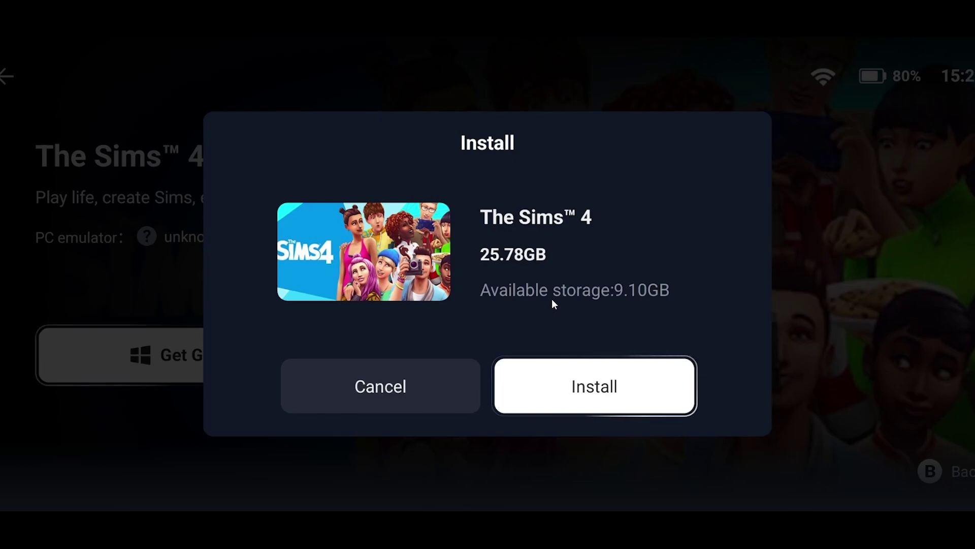
click(432, 378)
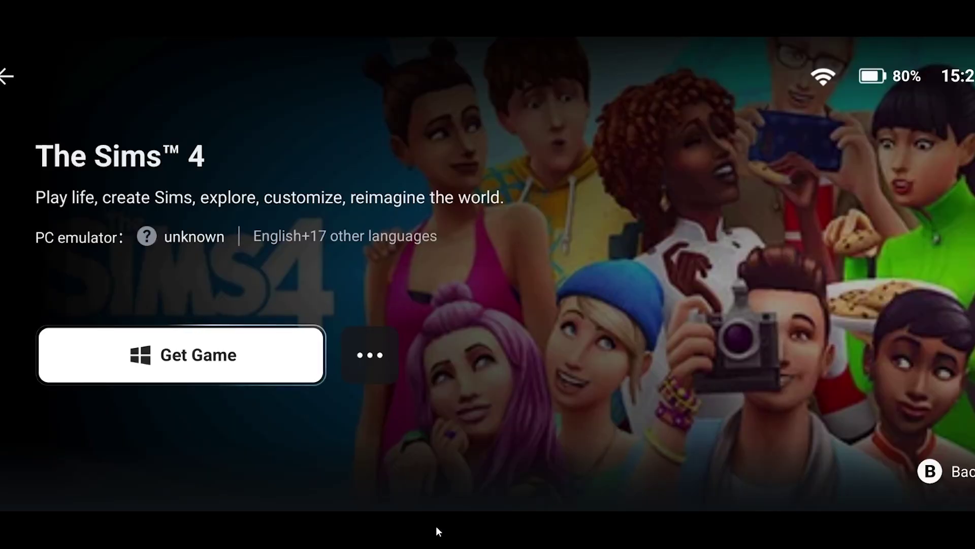